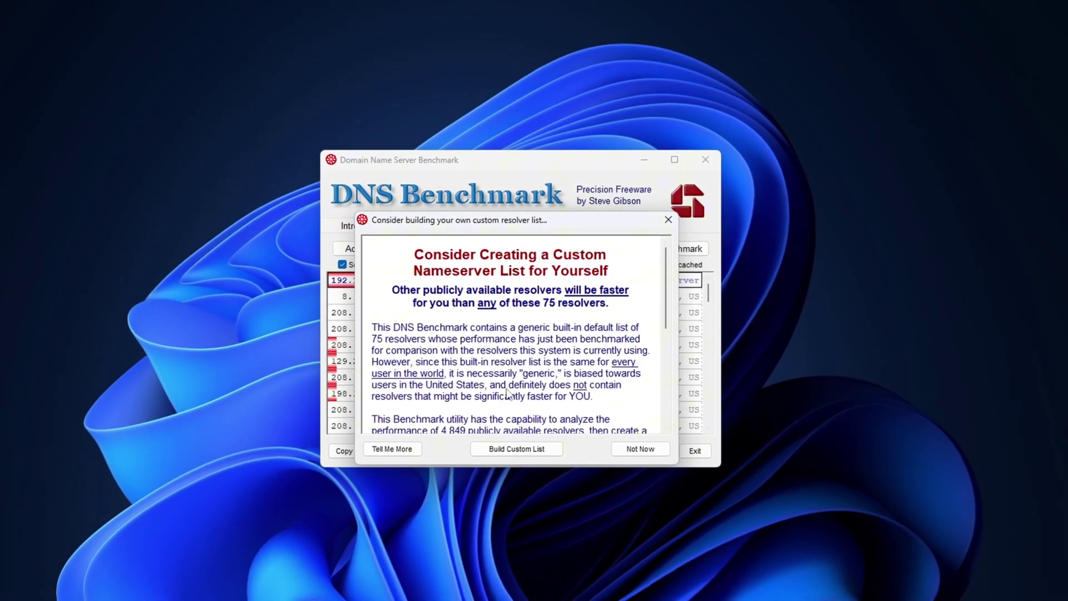
Step: Dismiss the 'Consider building your own custom resolver list' suggestion with Not Now
scroll(540, 398, down, 10)
click(640, 449)
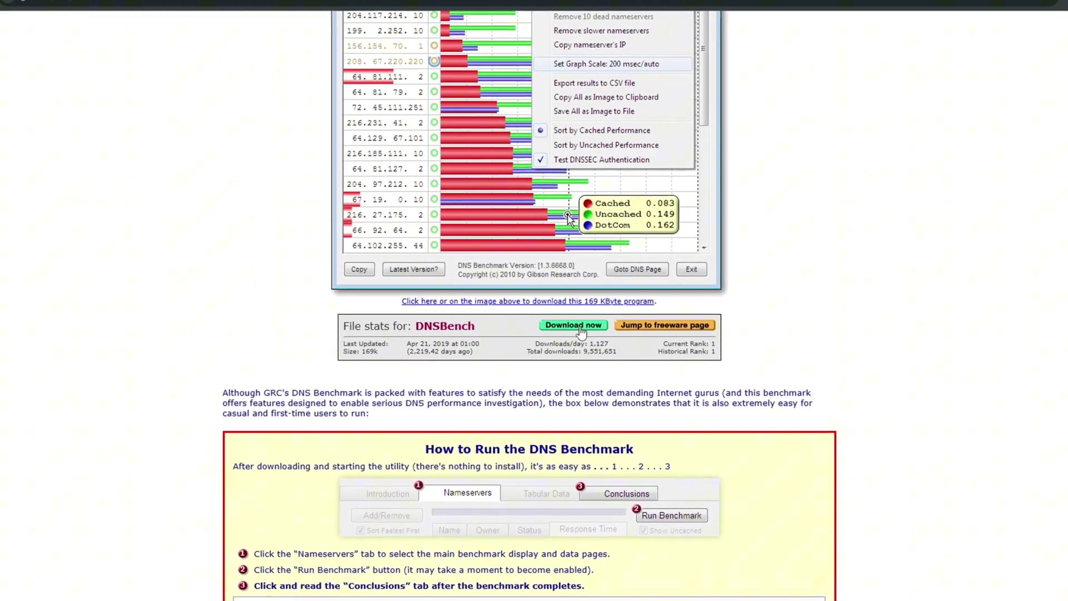
Step: Download DNSBench.exe from GRC's DNS Benchmark page
click(579, 328)
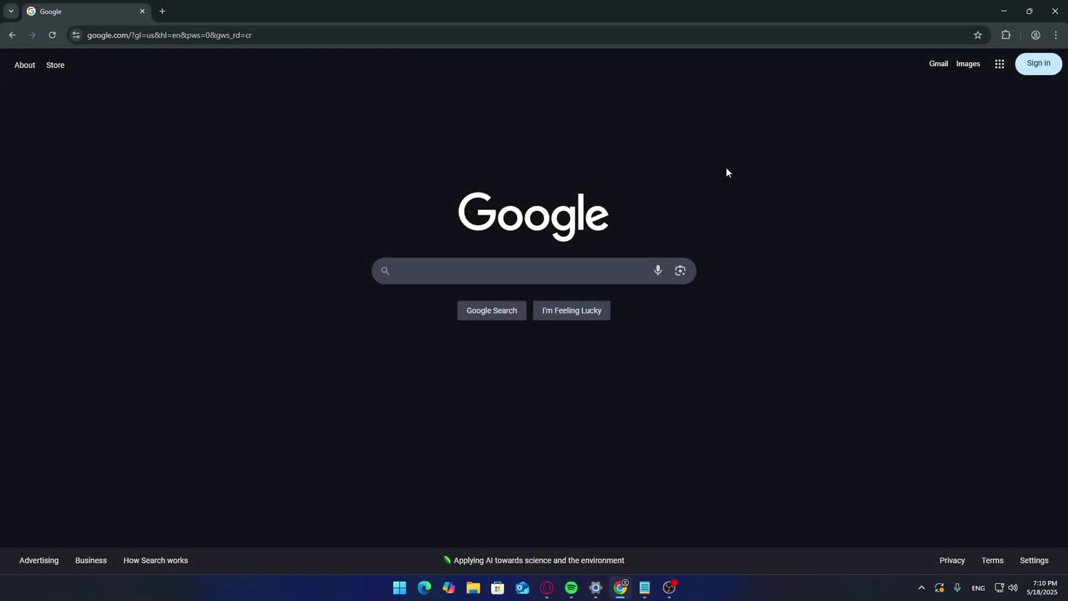
Step: Search Google for 'GRC DNS Benchmark' and open GRC's DNS Nameserver Performance Benchmark page
click(565, 265)
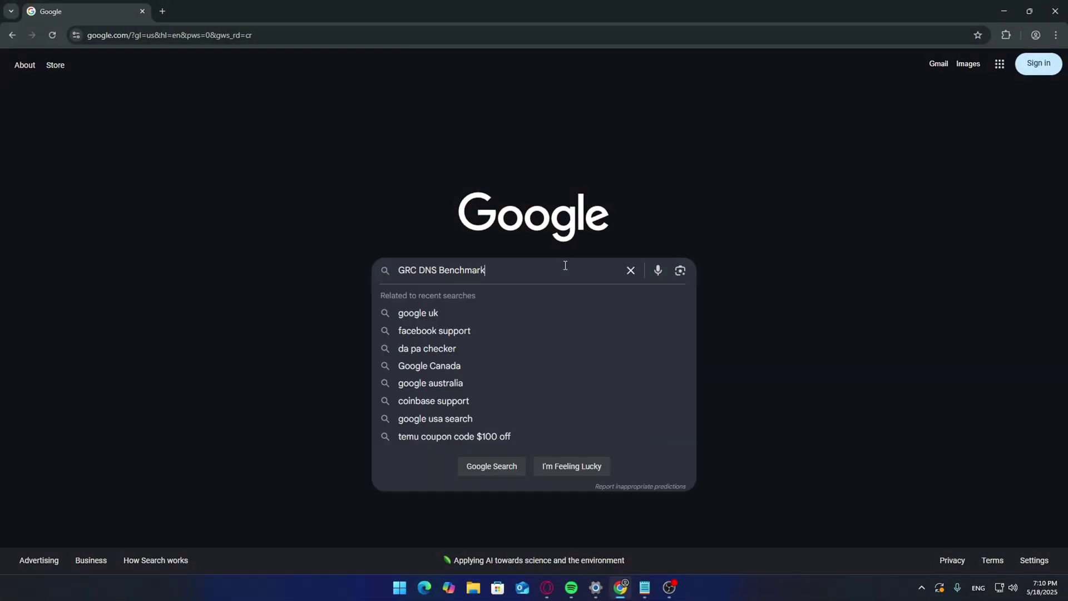
text(GRC DNS Benchmark)
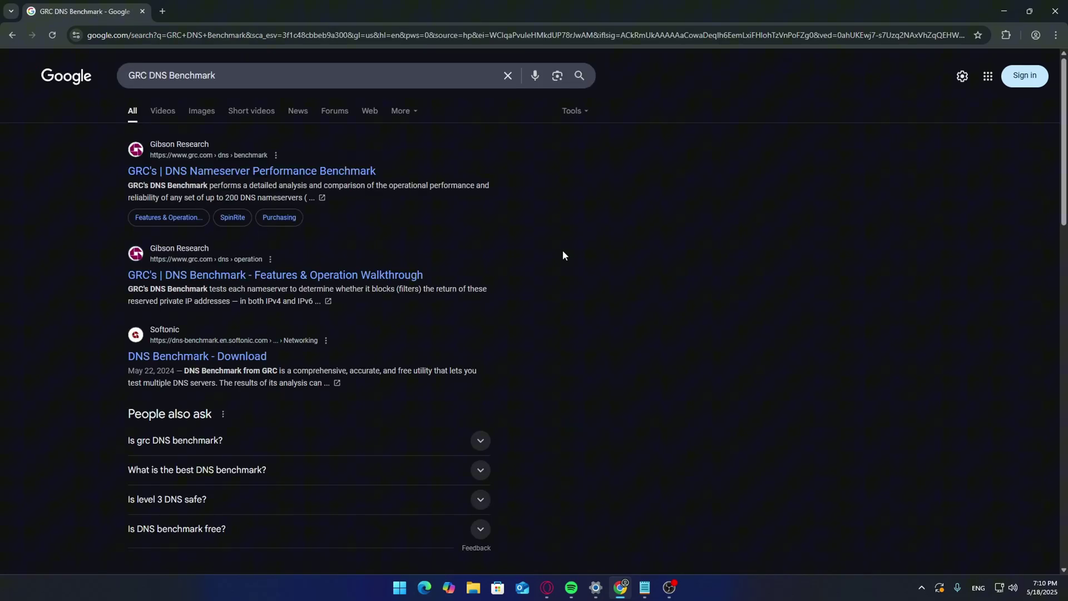
click(202, 169)
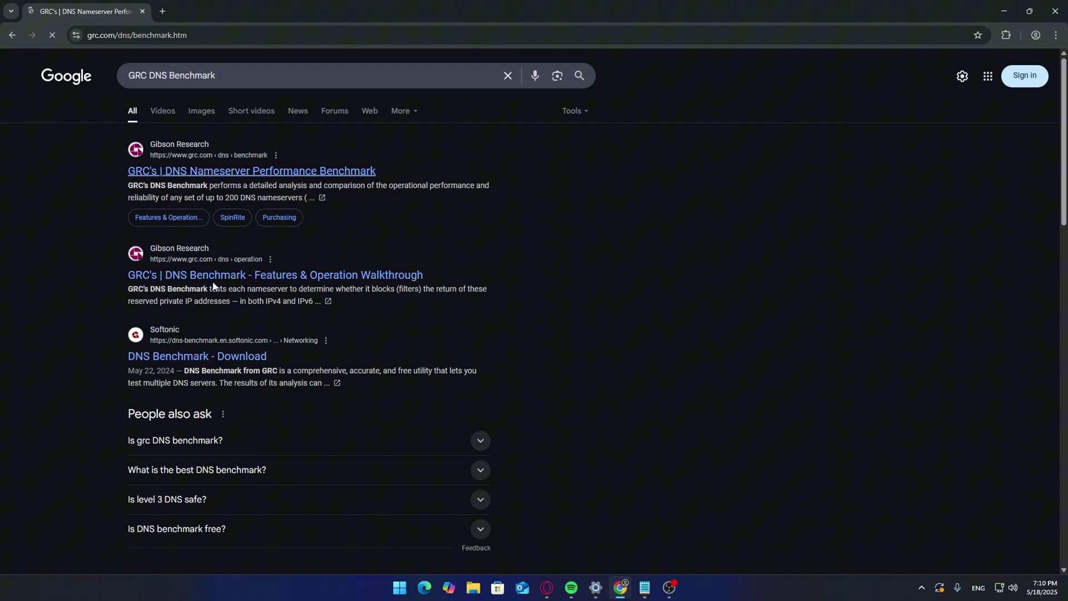
Step: Download DNSBench.exe and launch the finished download
scroll(212, 345, down, 20)
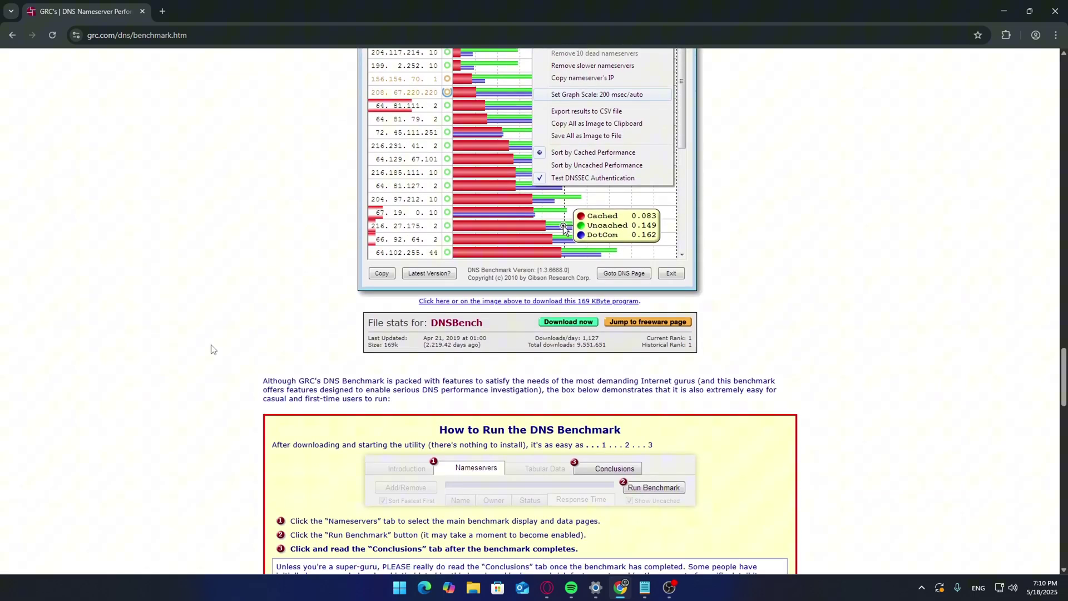
click(575, 328)
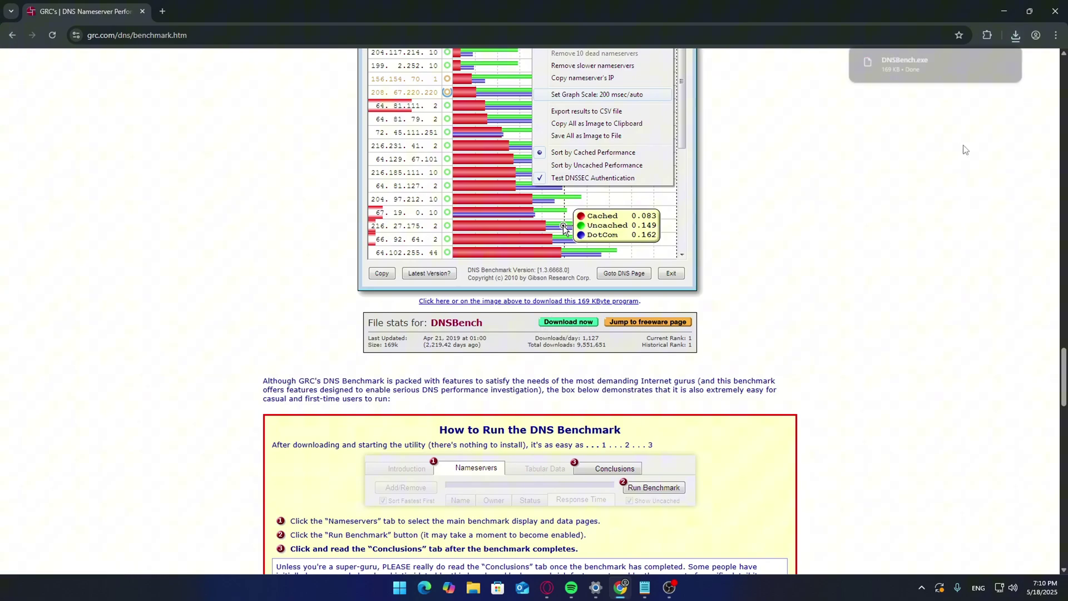
click(935, 67)
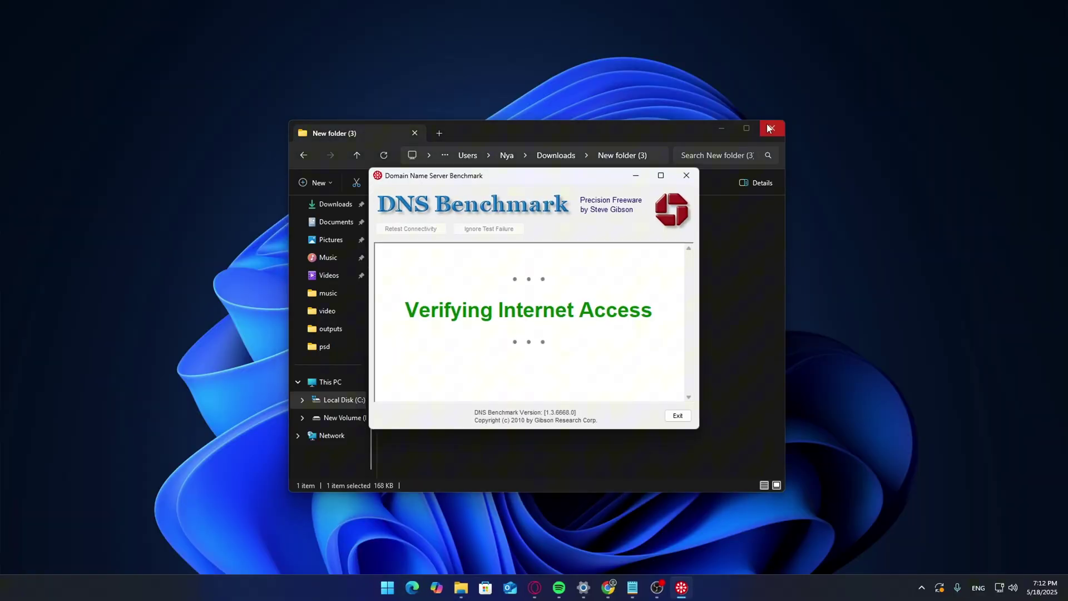
Step: Close File Explorer and run the benchmark on the full nameserver list
click(772, 128)
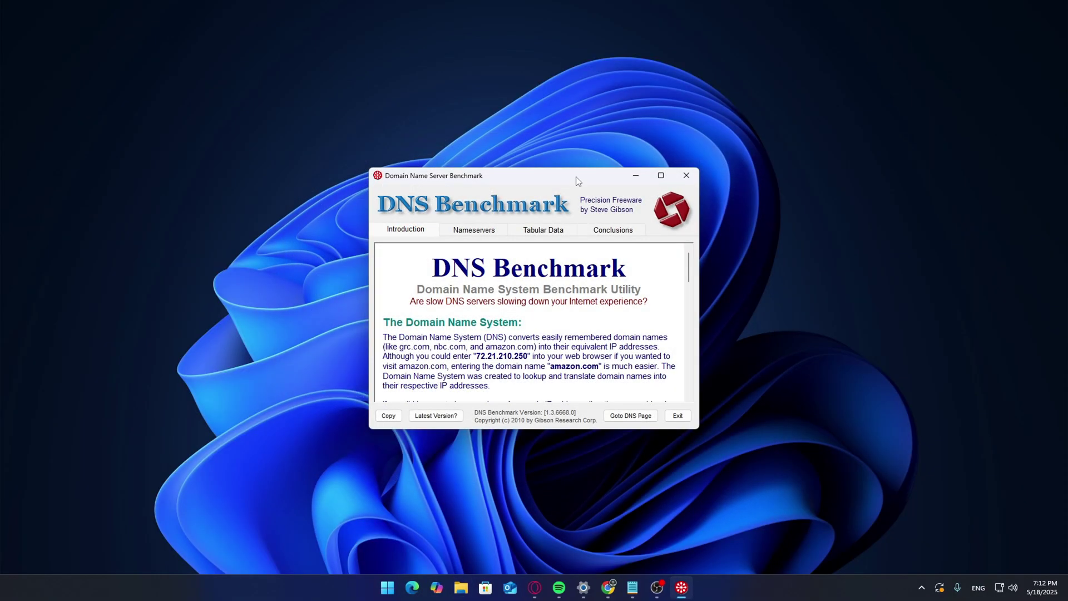
drag(576, 176, 579, 152)
click(496, 207)
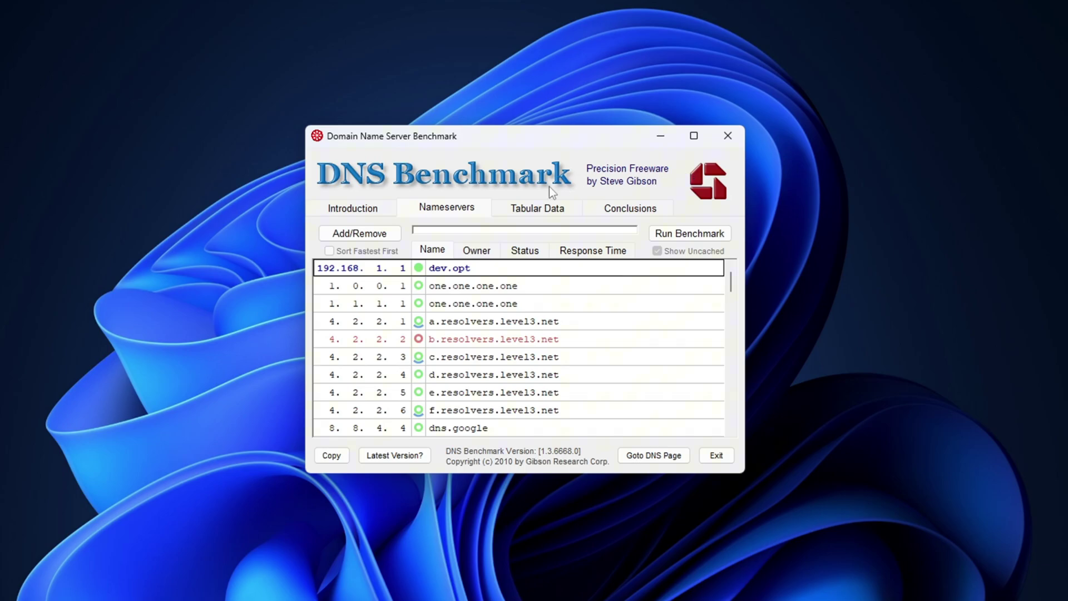
click(690, 233)
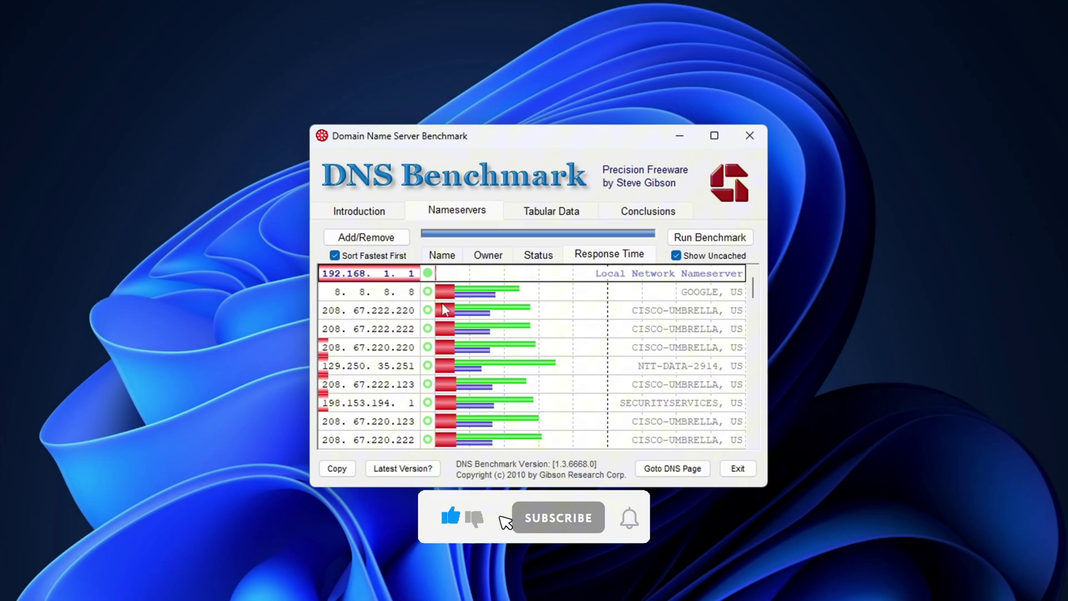
Step: Check 8.8.8.8's timing figures in Tabular Data, then return to the ranked Nameservers graph
click(557, 210)
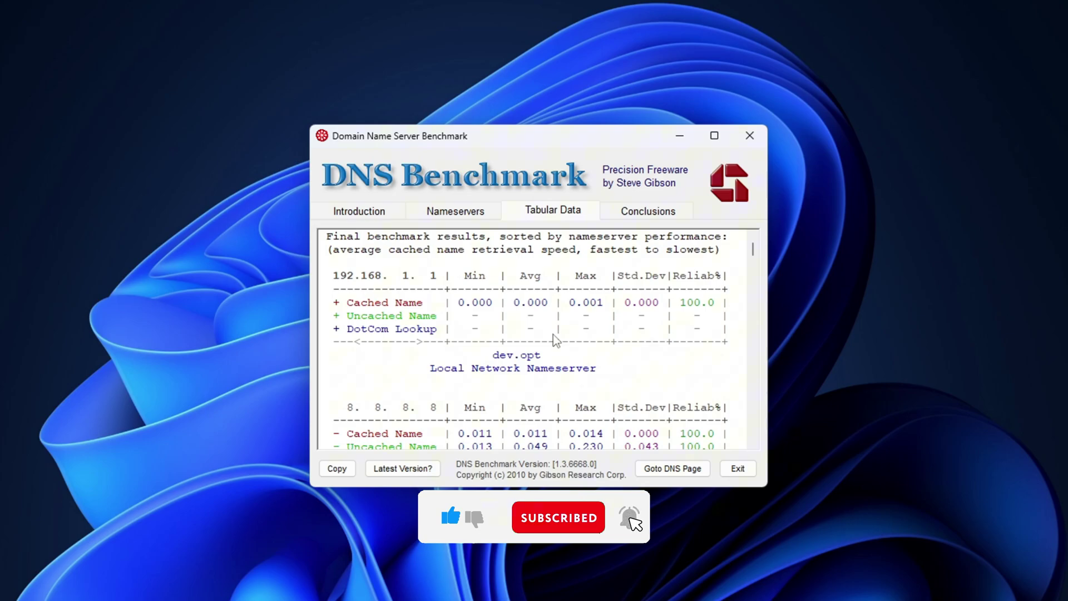
scroll(553, 340, down, 4)
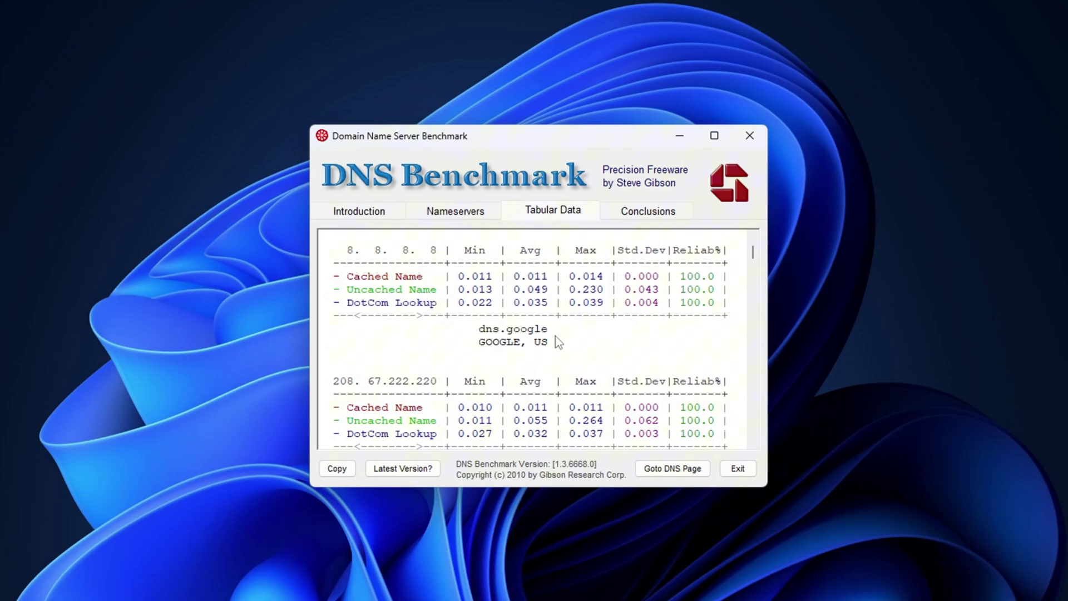
click(441, 219)
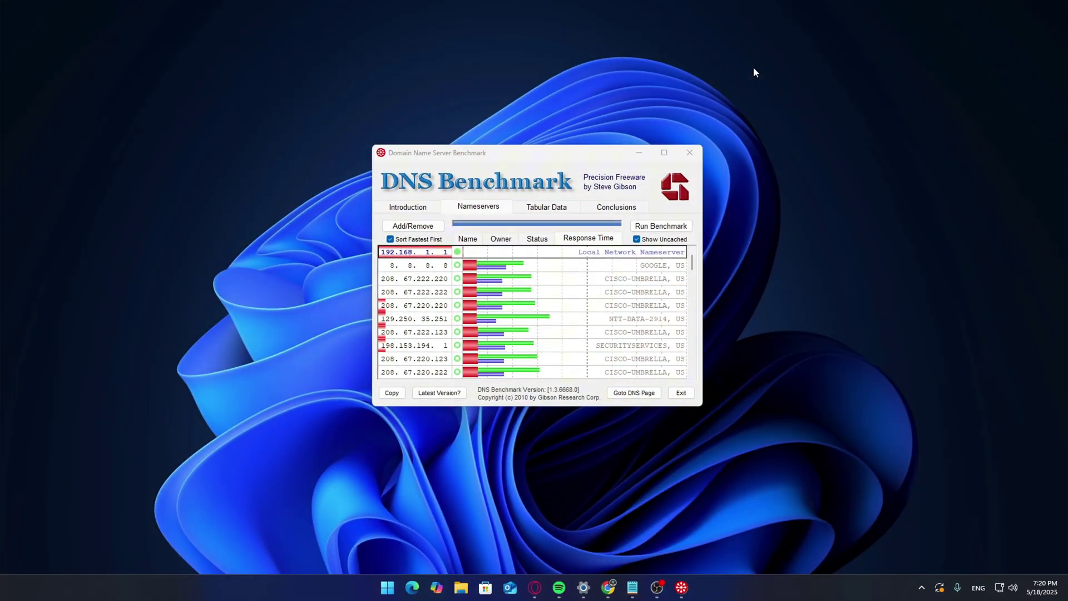
Step: Open View network connections through a Start menu search for 'Network Connections'
key(super)
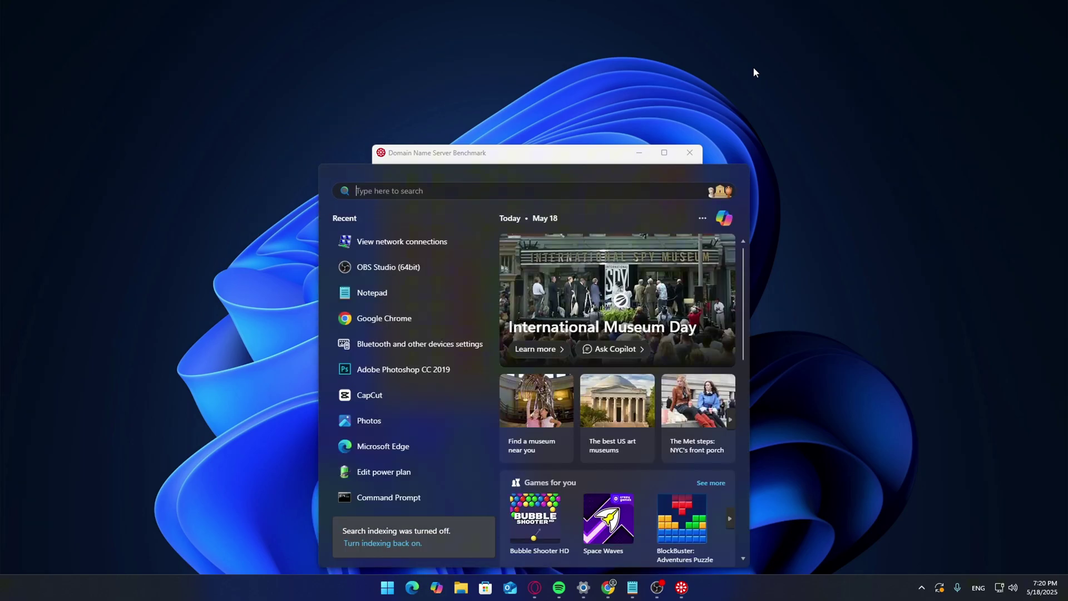
text(Network Connections)
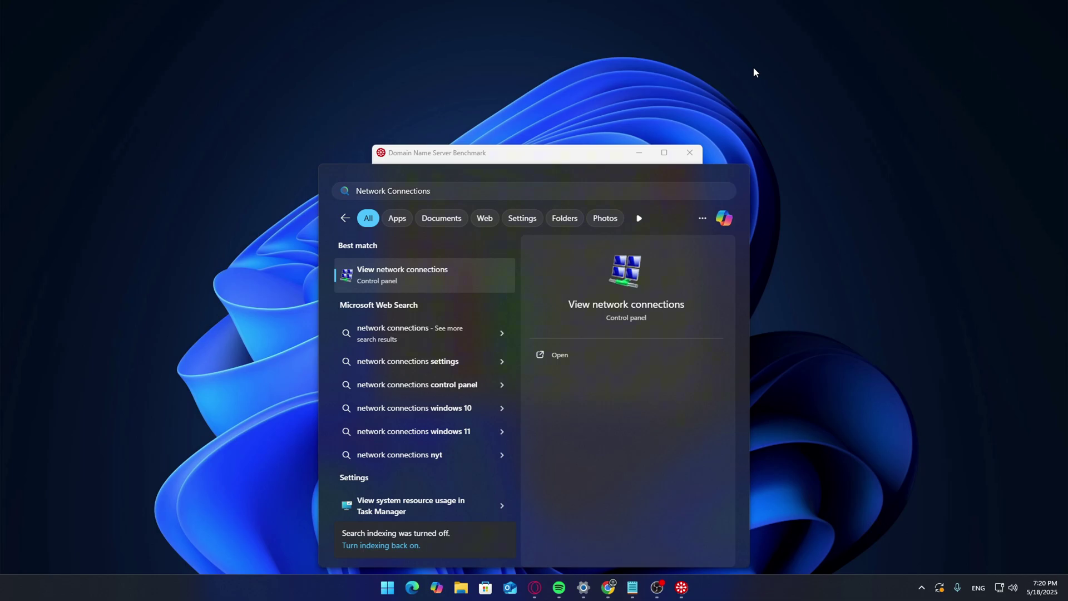
key(Return)
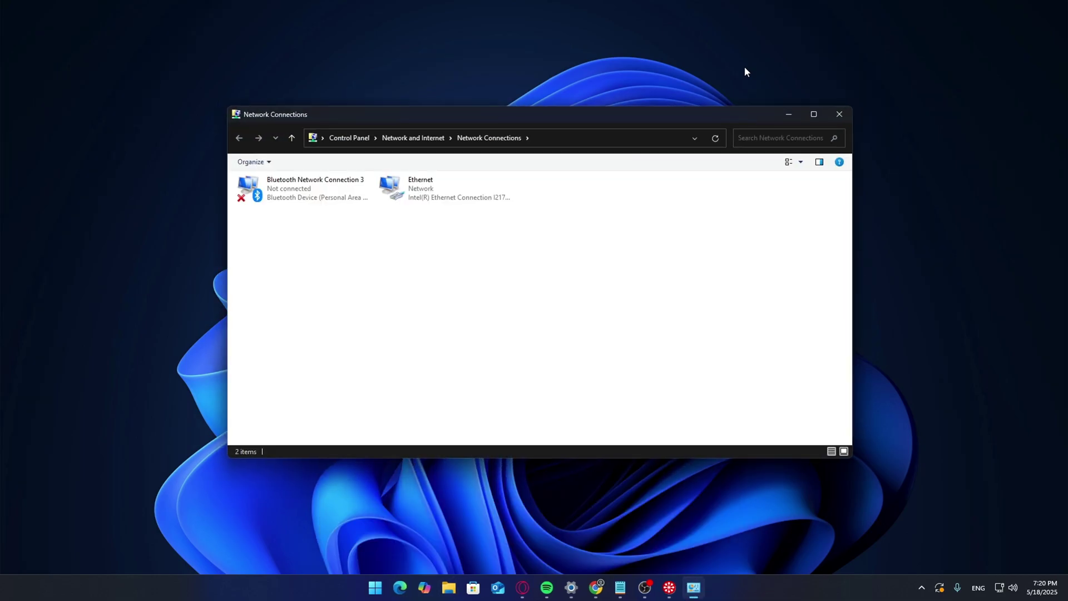
Step: Open the Ethernet connection's Properties and select Internet Protocol Version 4 (TCP/IPv4)
right_click(429, 189)
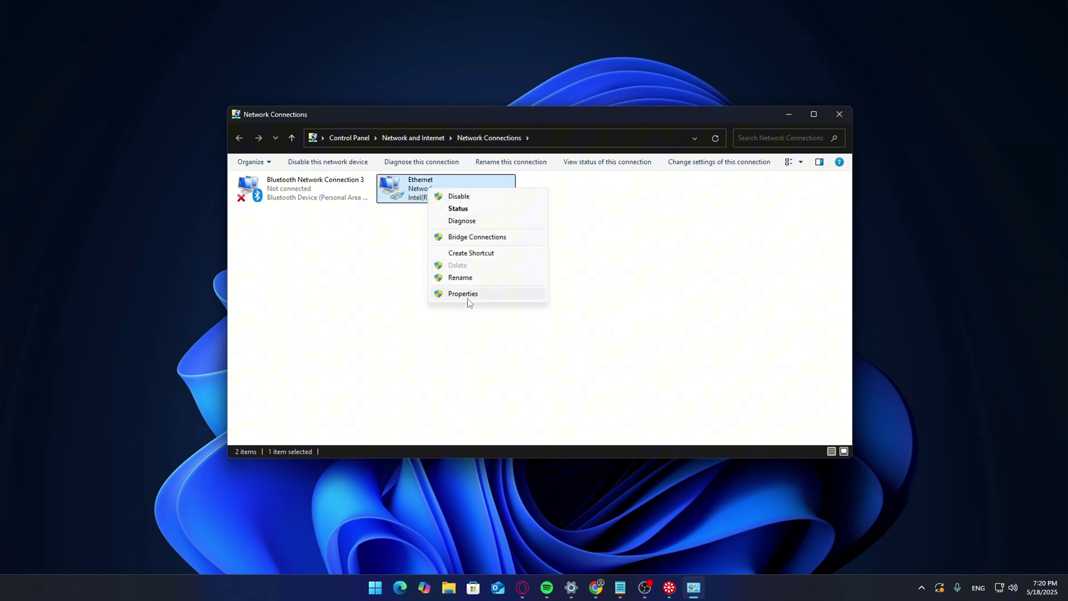
click(470, 295)
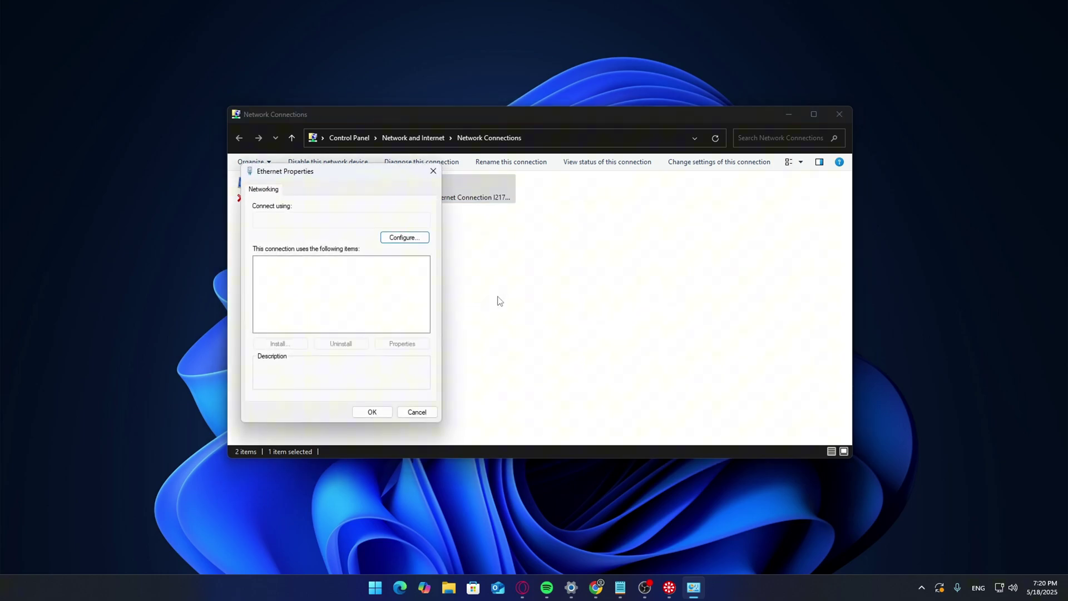
drag(346, 176, 507, 176)
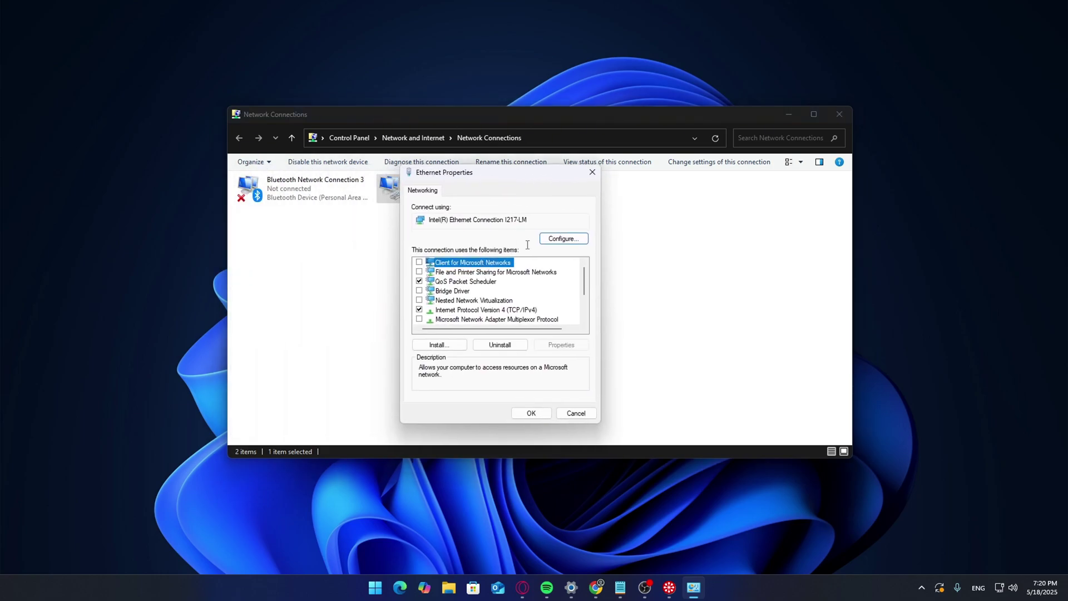
scroll(486, 286, down, 1)
click(488, 283)
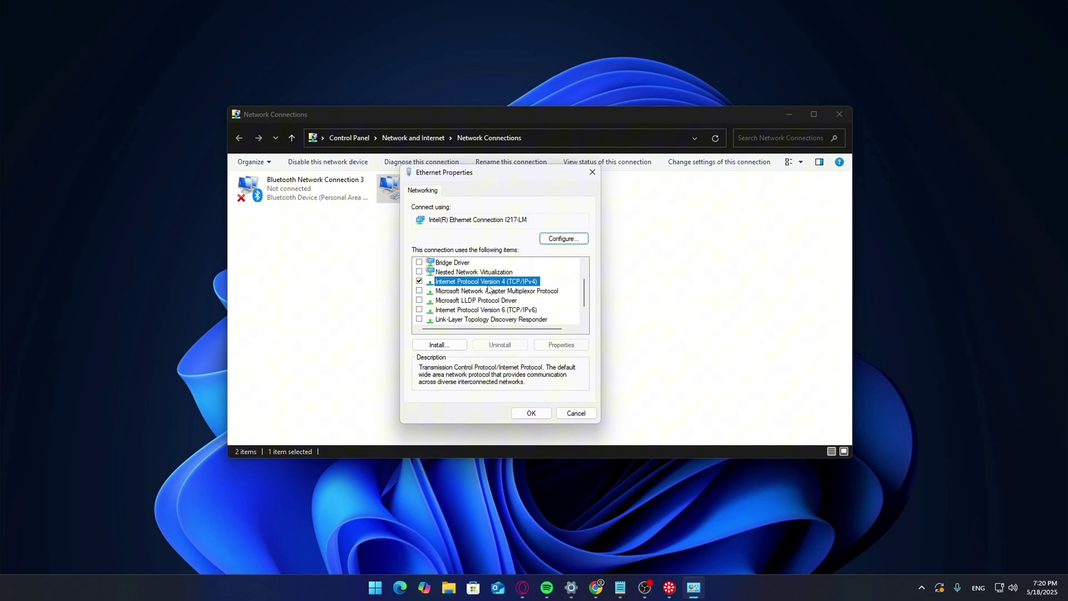
Step: Set the Ethernet IPv4 DNS servers manually to 8.8.8.8 and 8.8.4.4
double_click(489, 286)
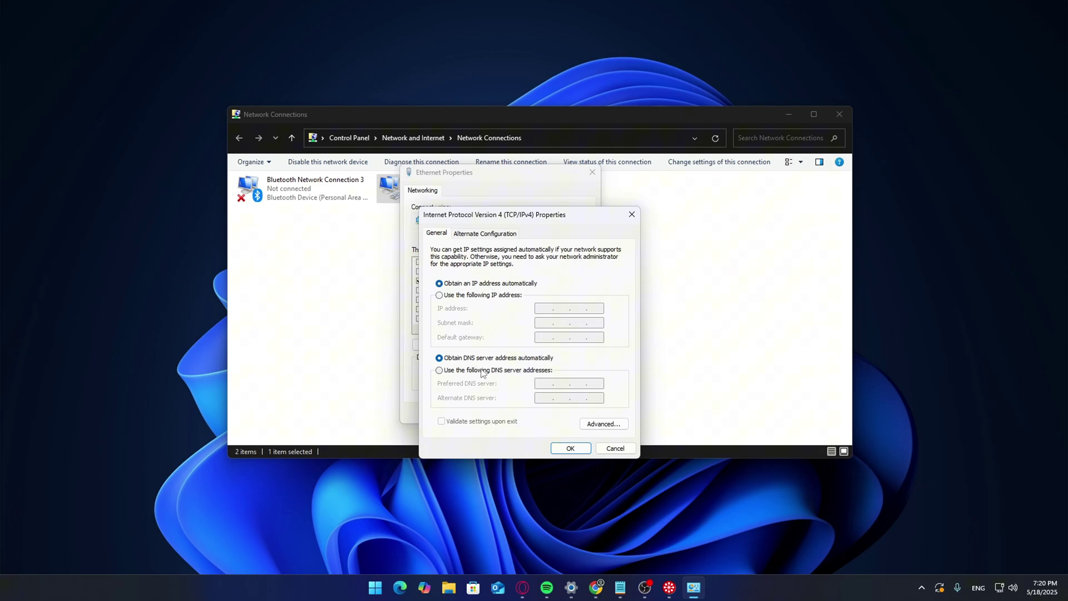
click(481, 371)
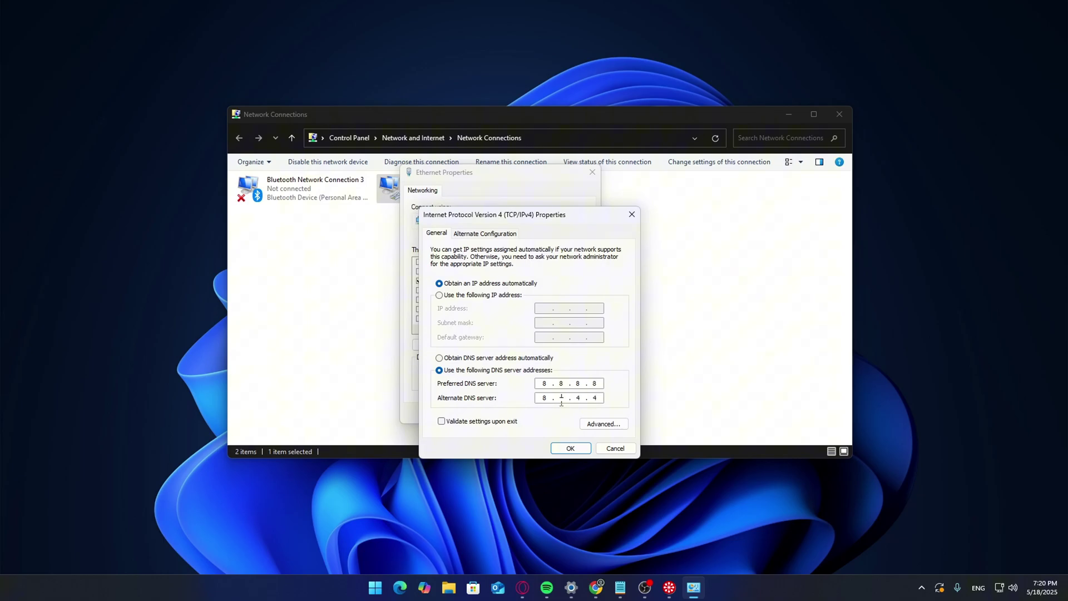
drag(569, 221, 584, 145)
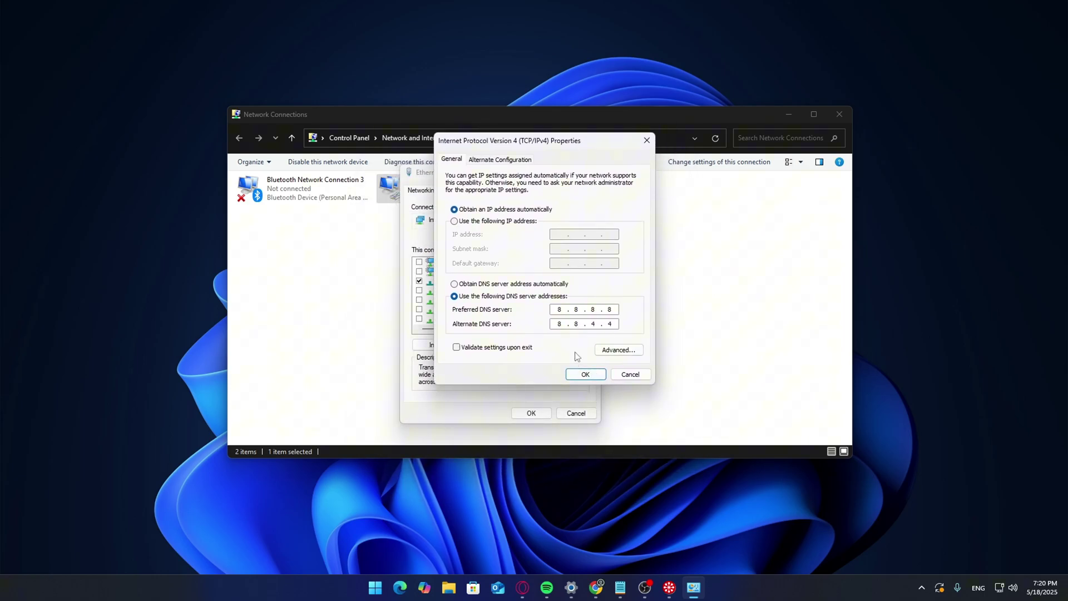
click(585, 374)
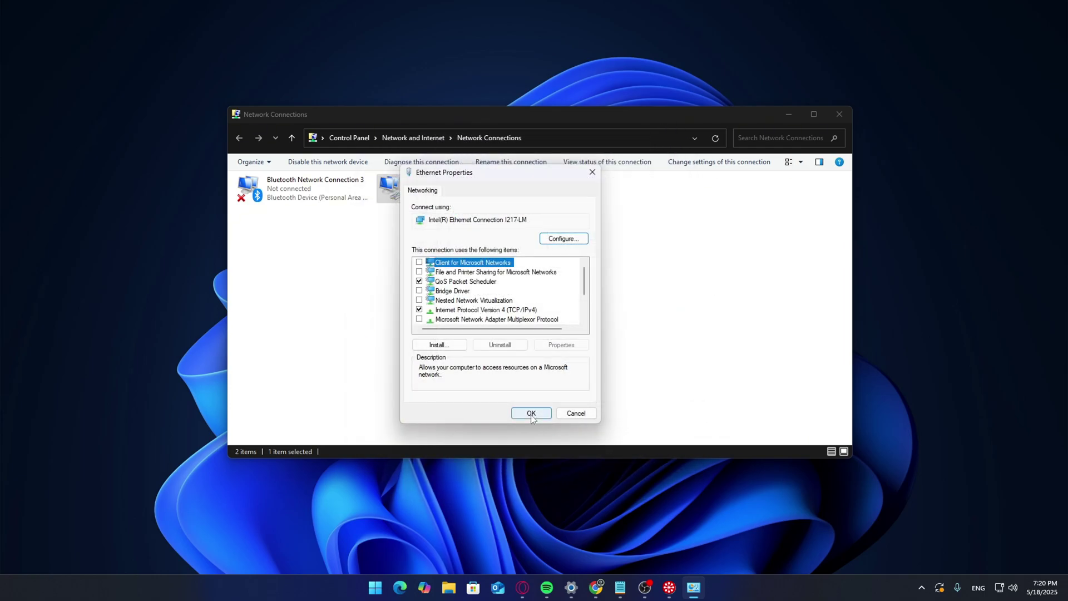
Step: Save the Ethernet properties and close the Network Connections window
click(531, 413)
click(573, 311)
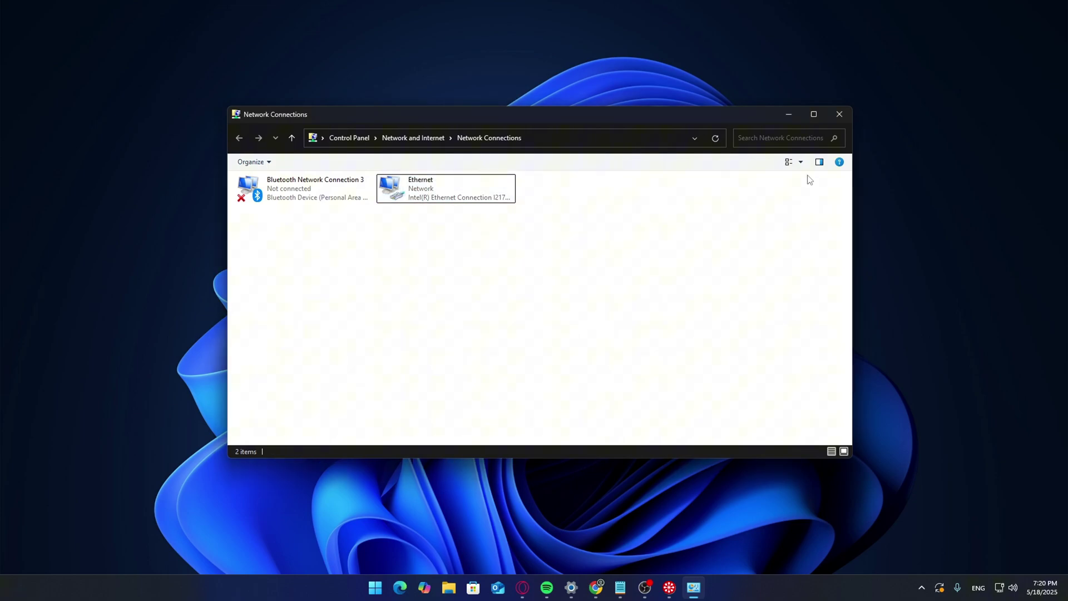
click(833, 116)
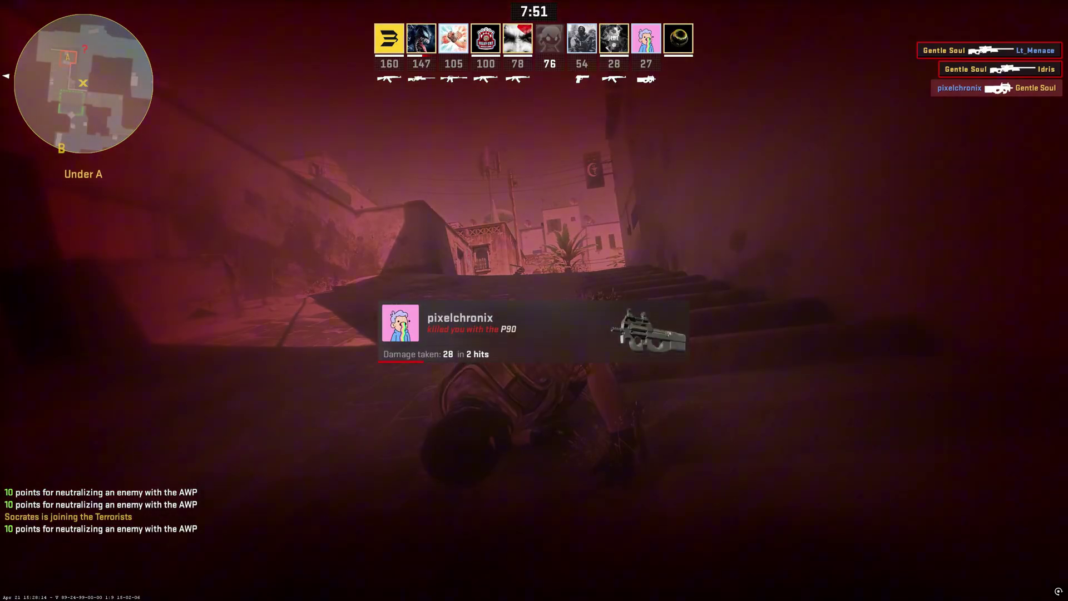
Step: Switch to the AWP, scope in, move to street level and shoot an enemy near Long A
key(1)
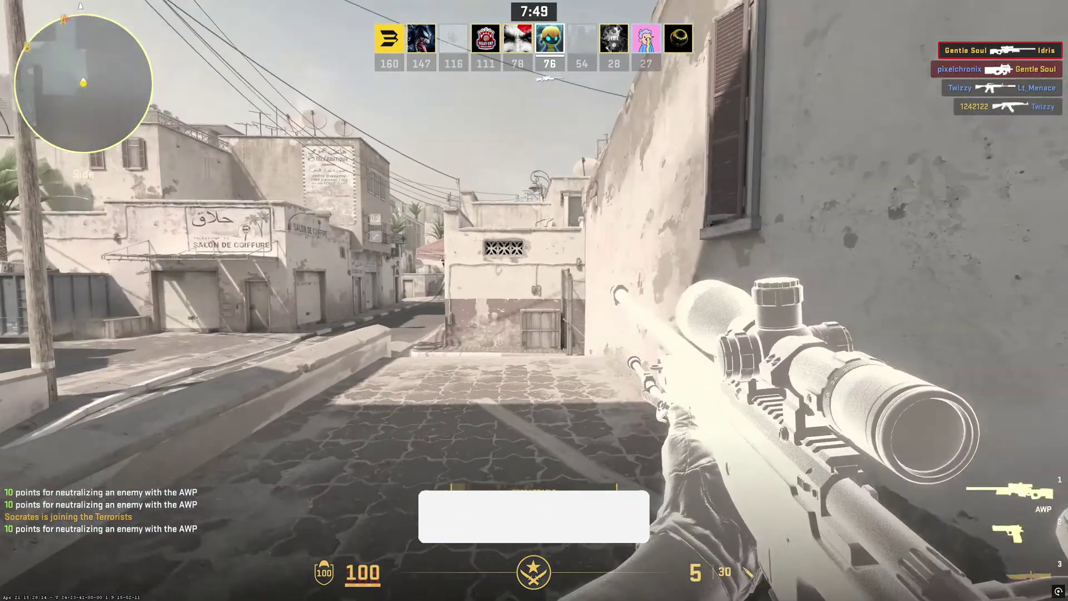
right_click(535, 300)
right_click(534, 300)
right_click(534, 300)
right_click(534, 300)
right_click(535, 300)
right_click(534, 301)
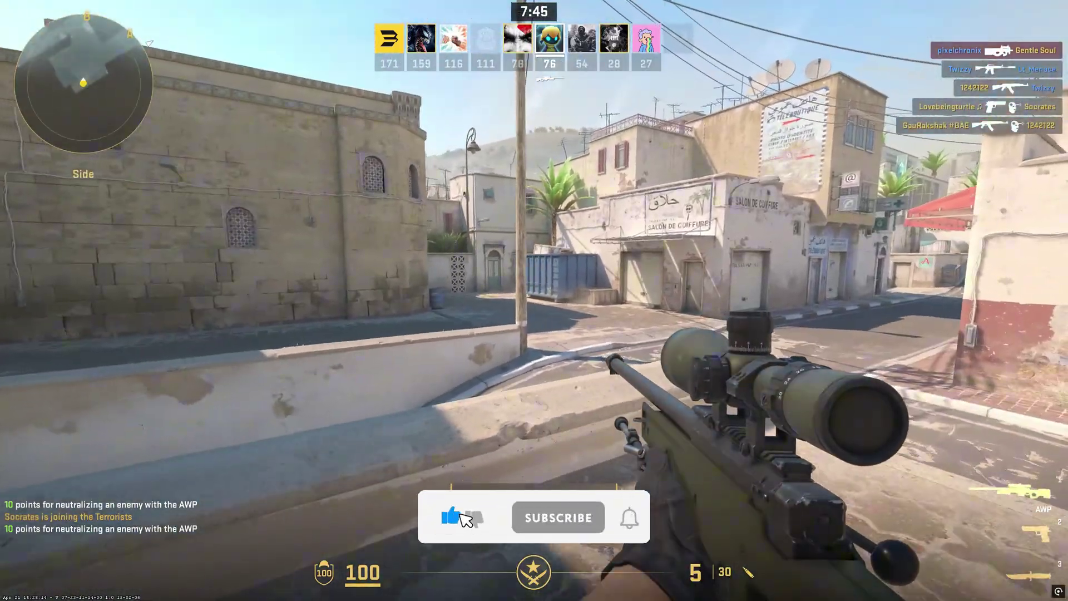
key(w)
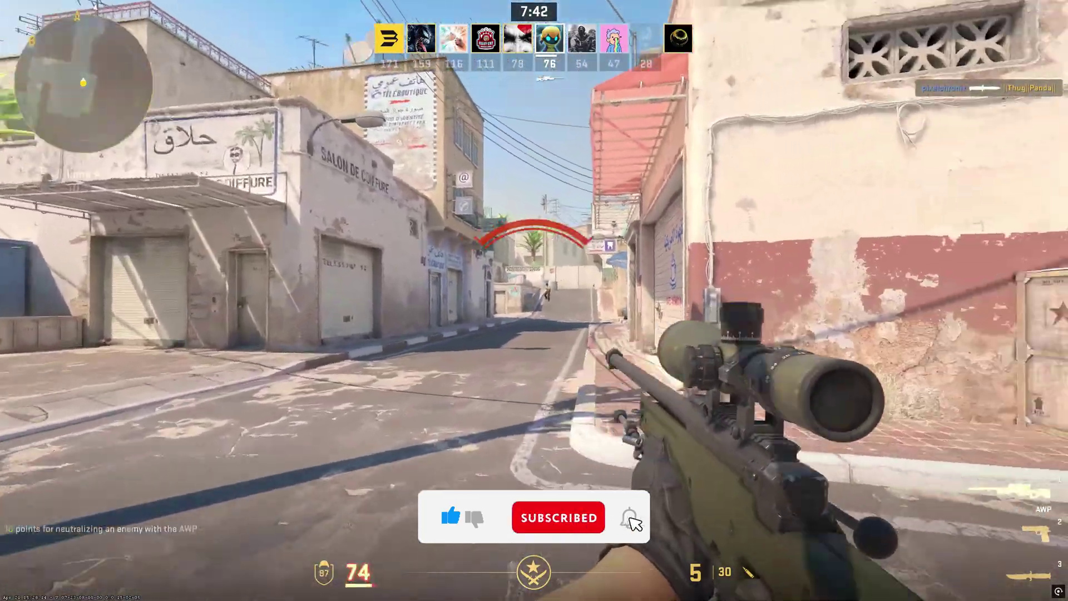
click(535, 300)
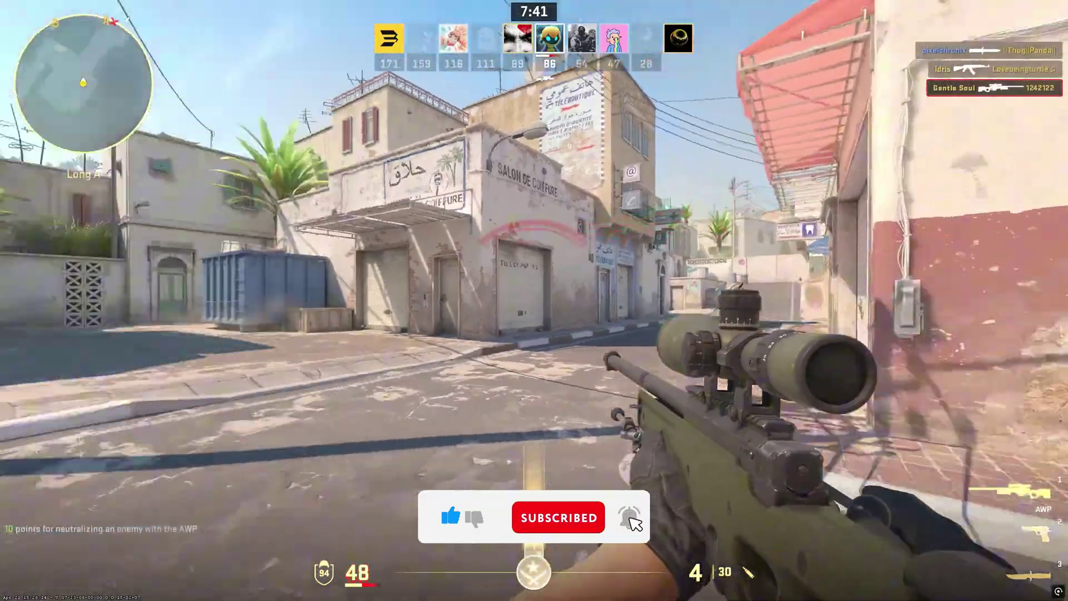